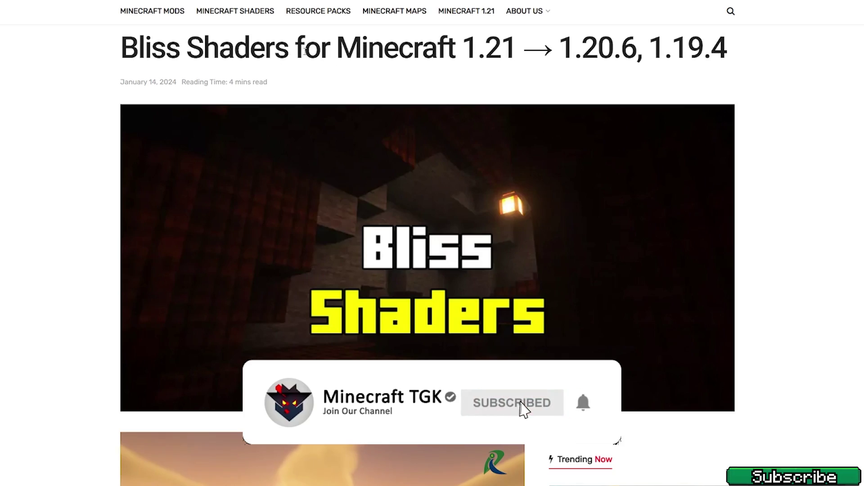
- Scroll through the Bliss Shaders article's install steps down to its download links
scroll(351, 71, down, 10)
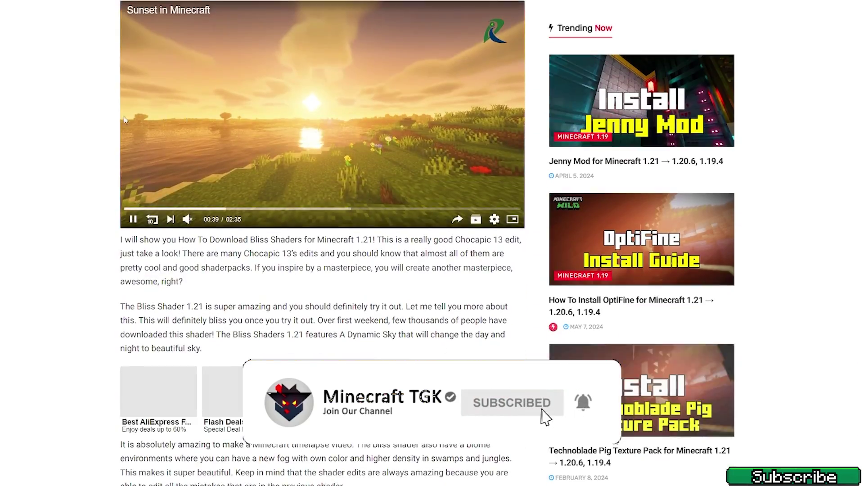
scroll(126, 119, down, 15)
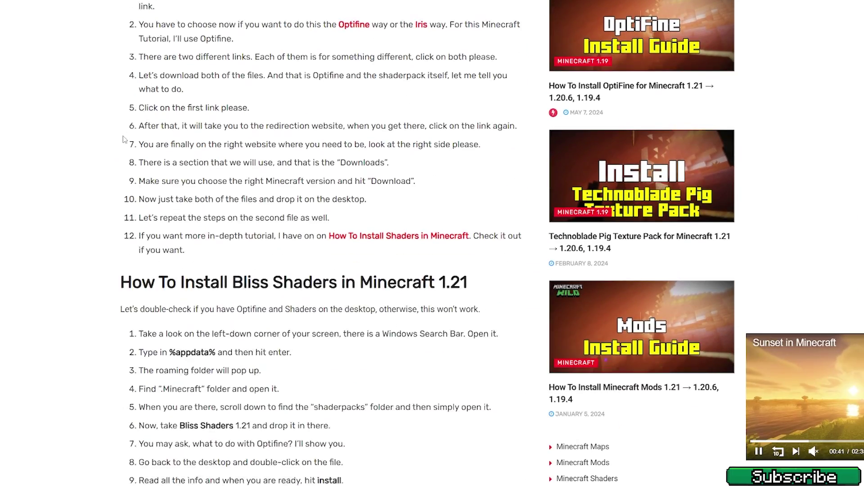
scroll(123, 140, down, 8)
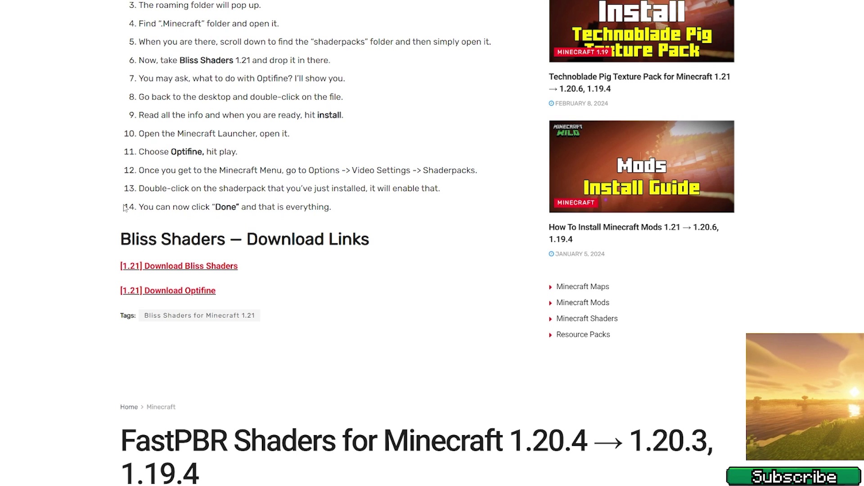
scroll(179, 288, up, 1)
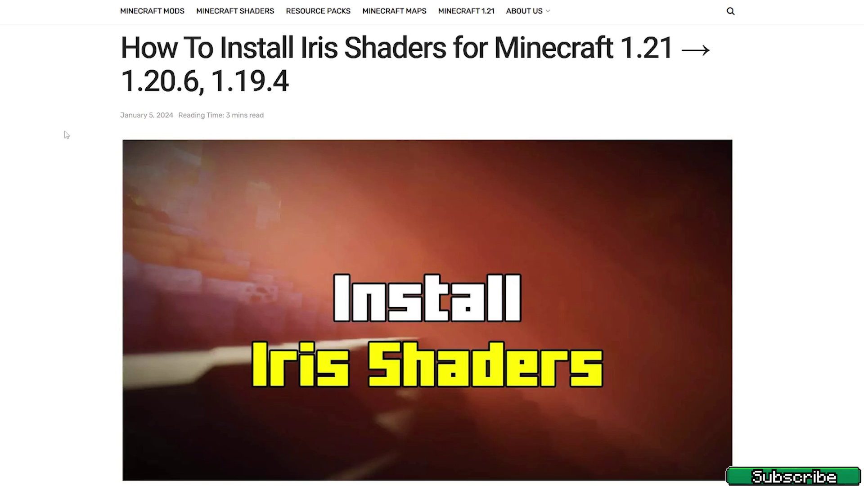
- Highlight the Iris Shaders download link and place Bliss_v2.0.4.zip beside the Iris installer on the desktop
scroll(75, 130, down, 10)
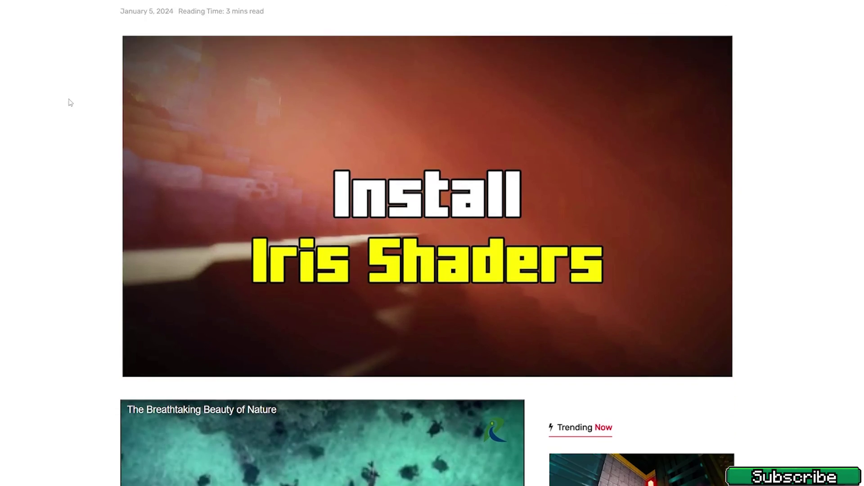
scroll(67, 112, down, 10)
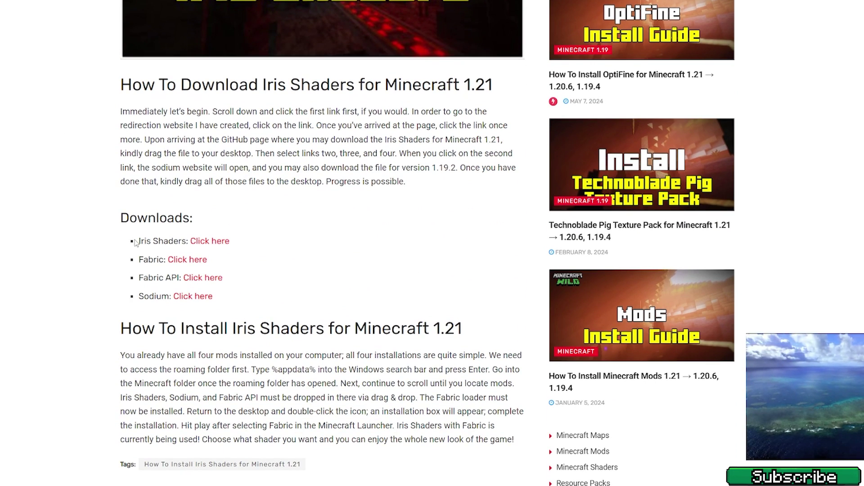
drag(140, 241, 244, 242)
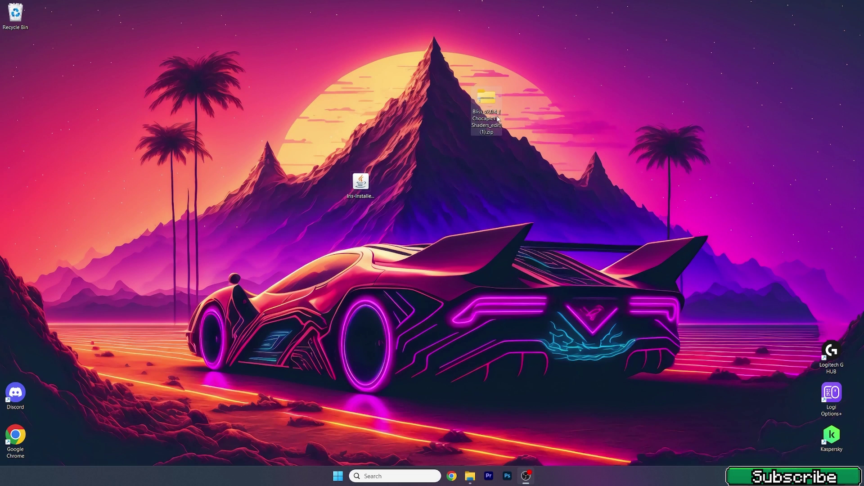
drag(487, 116, 392, 192)
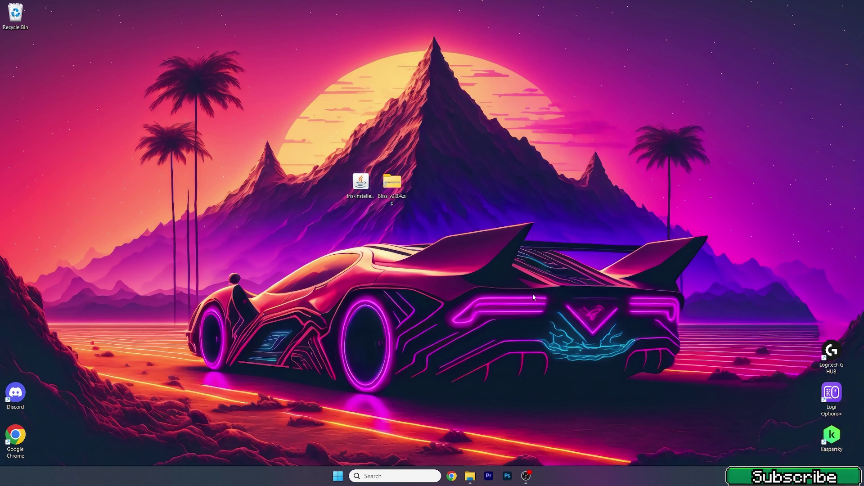
- Open the %appdata% Roaming folder in File Explorer, positioned toward the right
click(391, 476)
text(%appdata%)
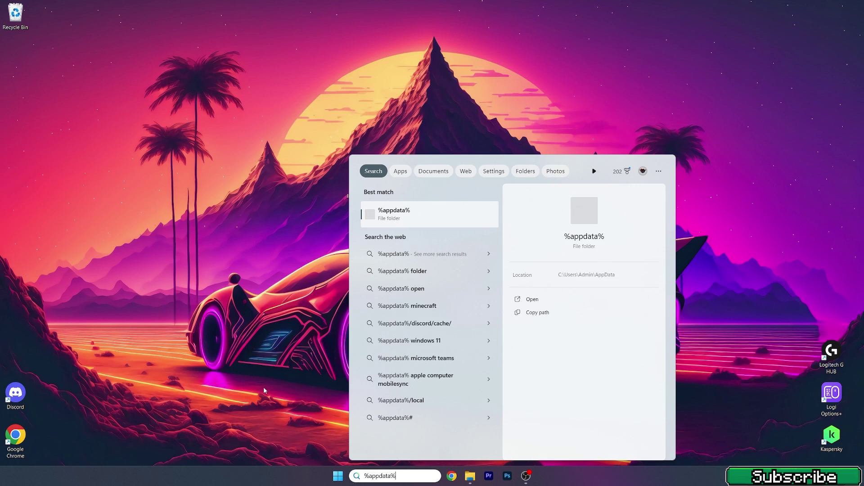
key(Return)
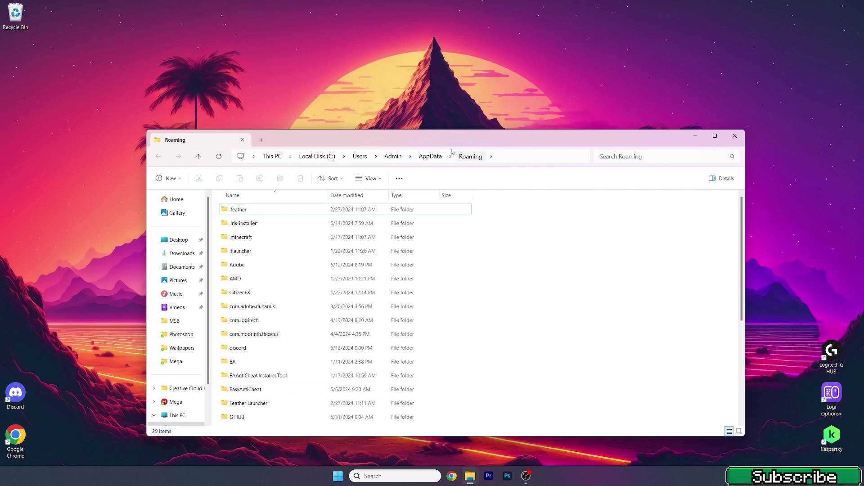
drag(360, 139, 633, 139)
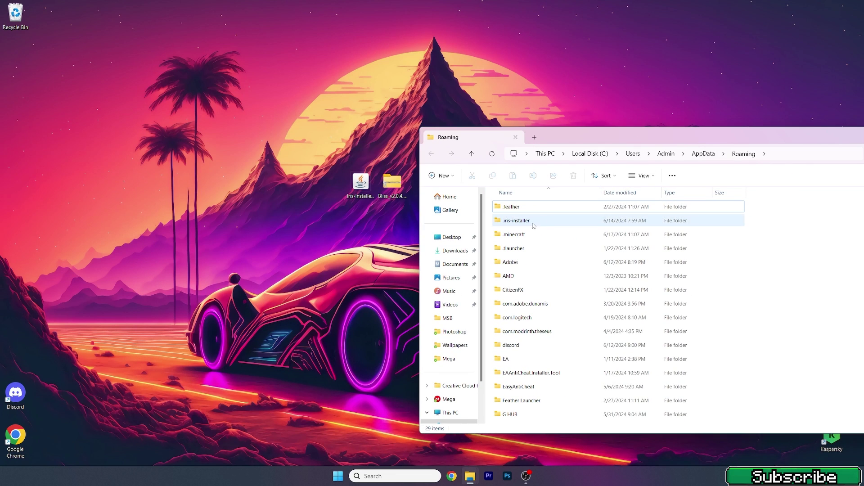
- Move Bliss_v2.0.4.zip from the desktop into .minecraft > shaderpacks
double_click(514, 235)
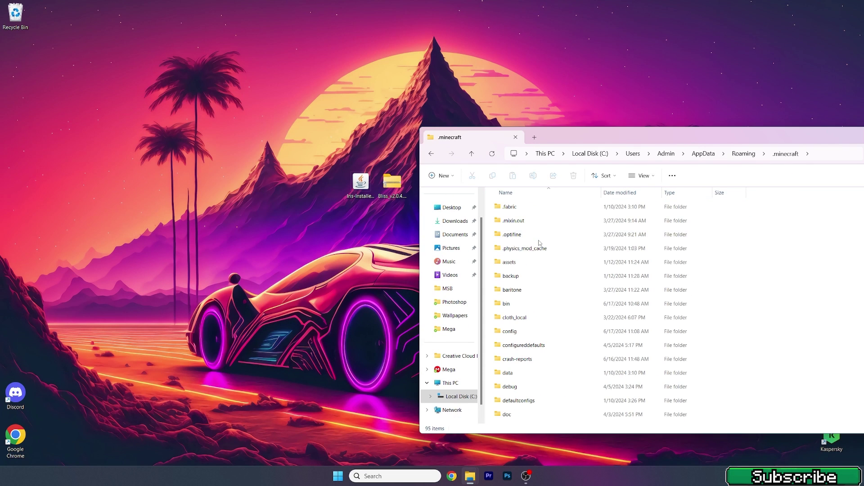
scroll(536, 243, down, 2)
click(528, 251)
scroll(528, 251, down, 4)
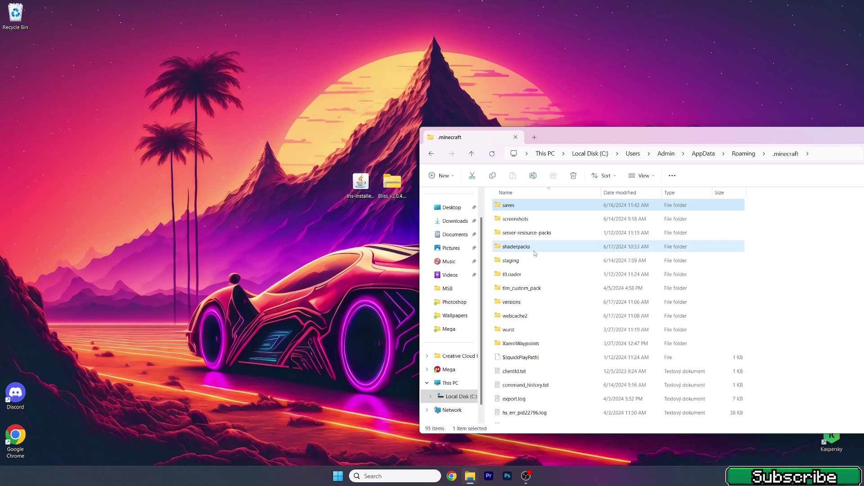
double_click(535, 252)
drag(392, 184, 736, 260)
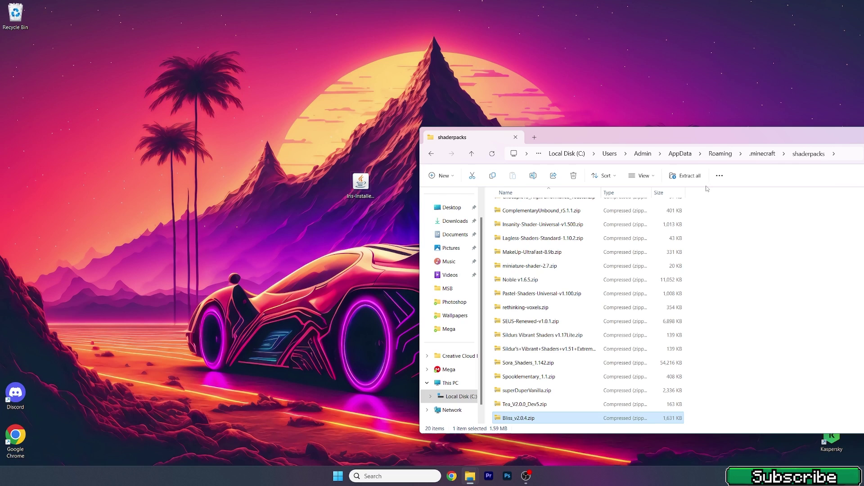
- Go back to .minecraft and open its versions folder
click(432, 153)
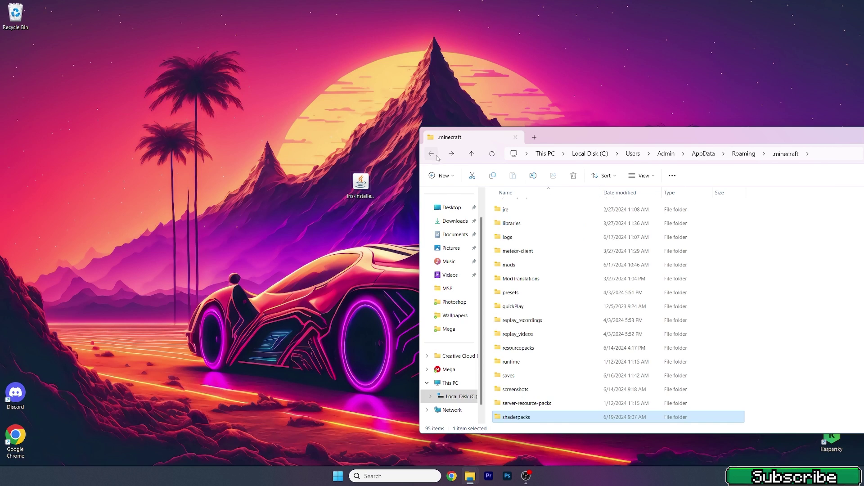
scroll(535, 266, down, 5)
double_click(518, 267)
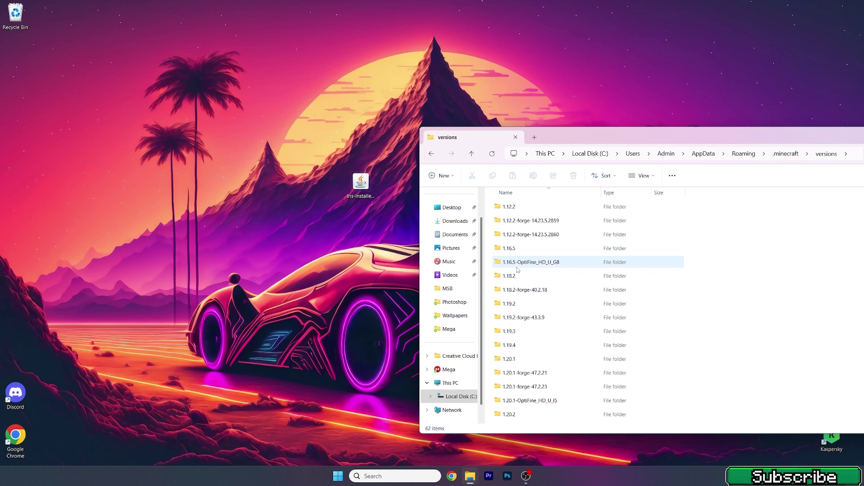
- Install Iris for Minecraft 1.21 with the Iris installer, then close it once completed
double_click(370, 188)
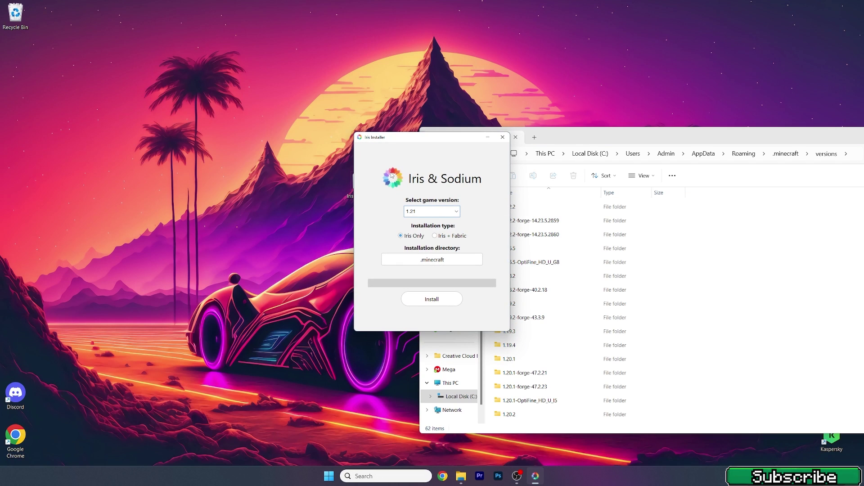
click(443, 212)
click(423, 222)
click(432, 299)
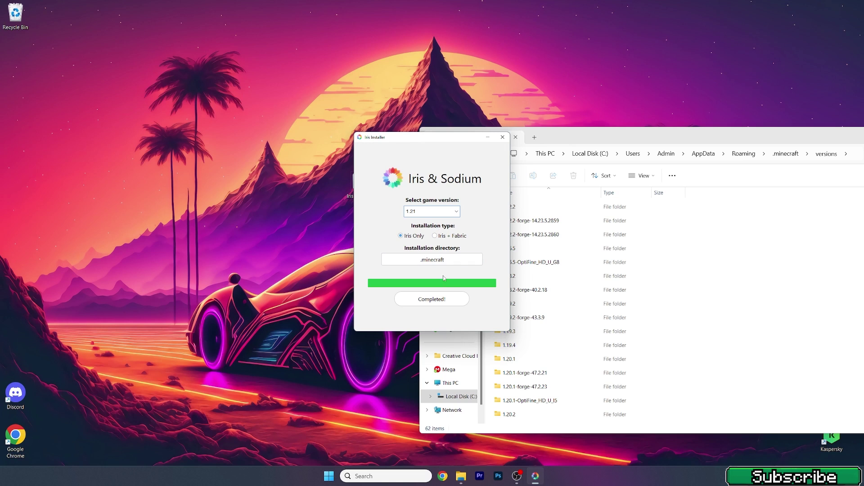
click(502, 137)
drag(585, 136, 352, 119)
- Confirm the iris-fabric-loader-0.15.11-1.21 folder exists, close Explorer, and launch the Minecraft Launcher
scroll(423, 298, down, 15)
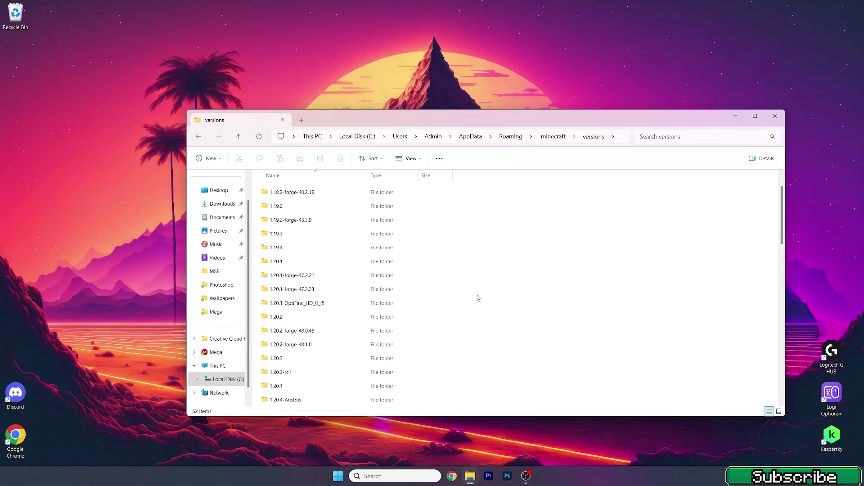
click(306, 360)
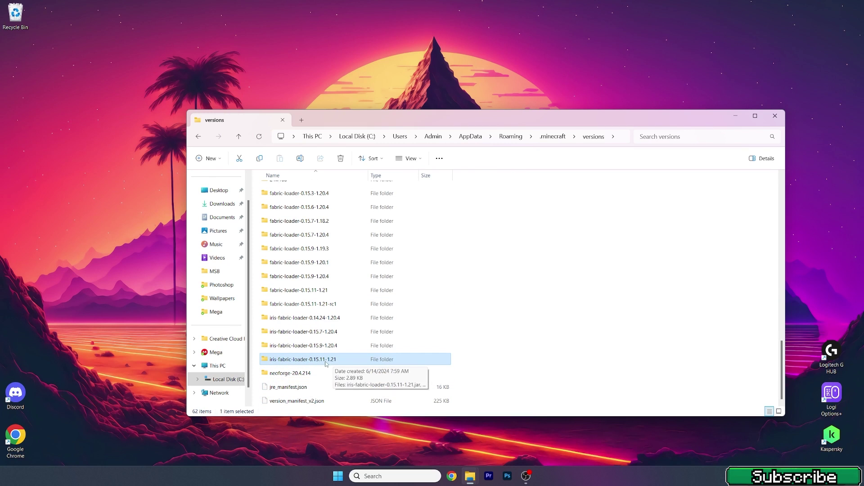
click(775, 116)
click(337, 476)
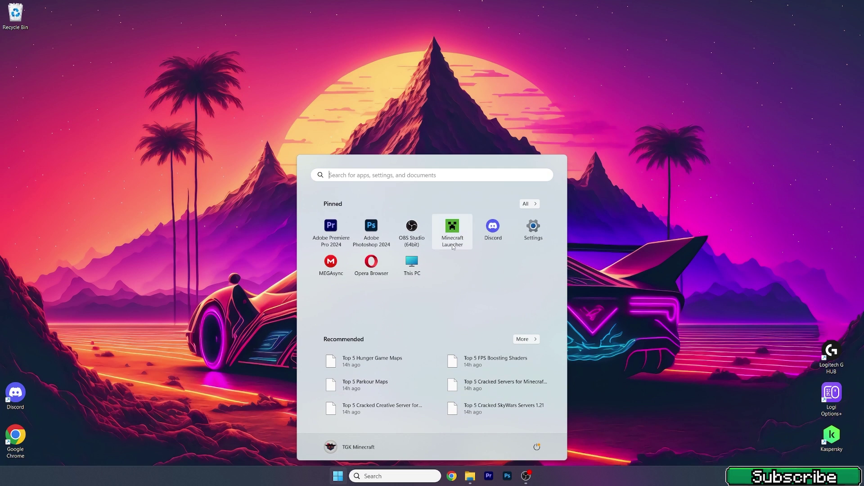
click(452, 230)
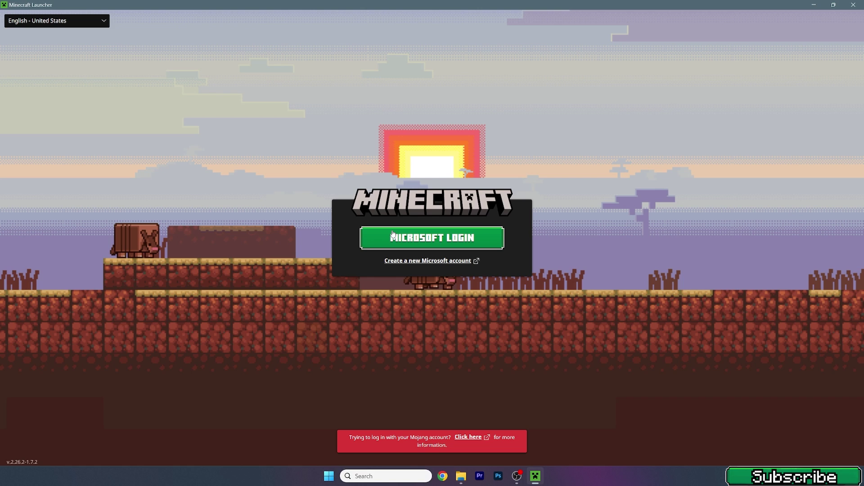
- Sign in with Microsoft and play the 'Iris & Sodium for 1.21' installation
click(393, 234)
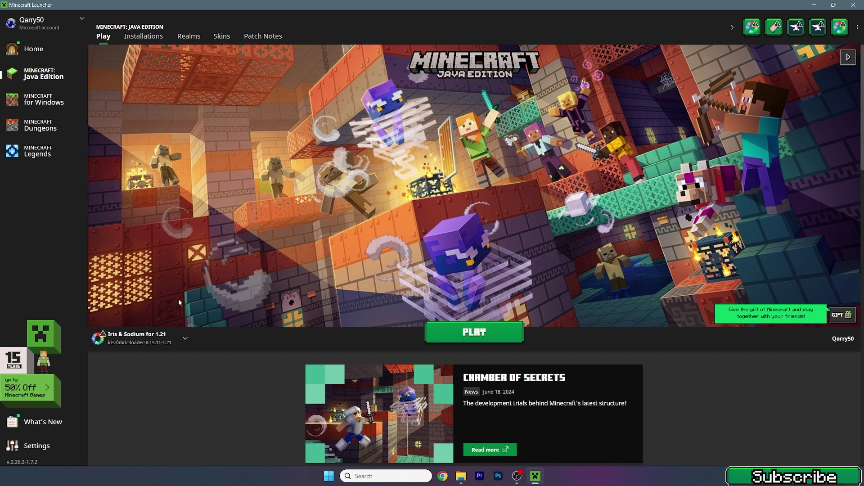
click(180, 337)
click(116, 223)
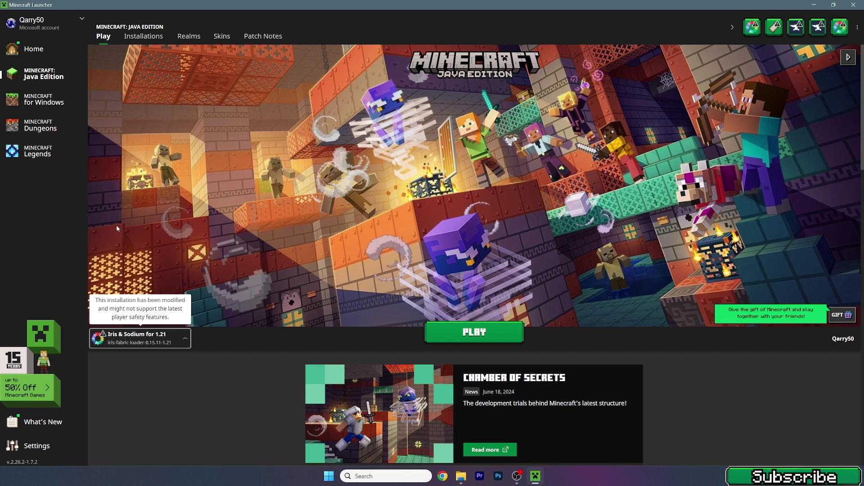
click(473, 342)
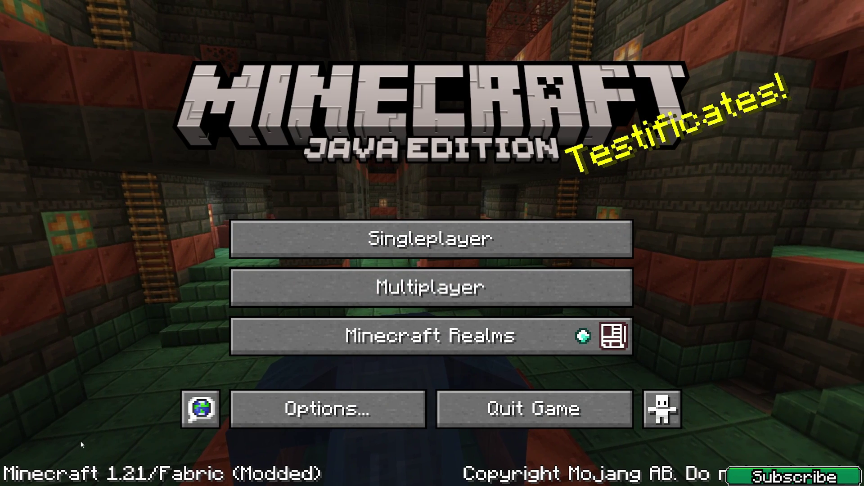
- Load a saved Singleplayer world and pause the game
click(375, 250)
double_click(334, 129)
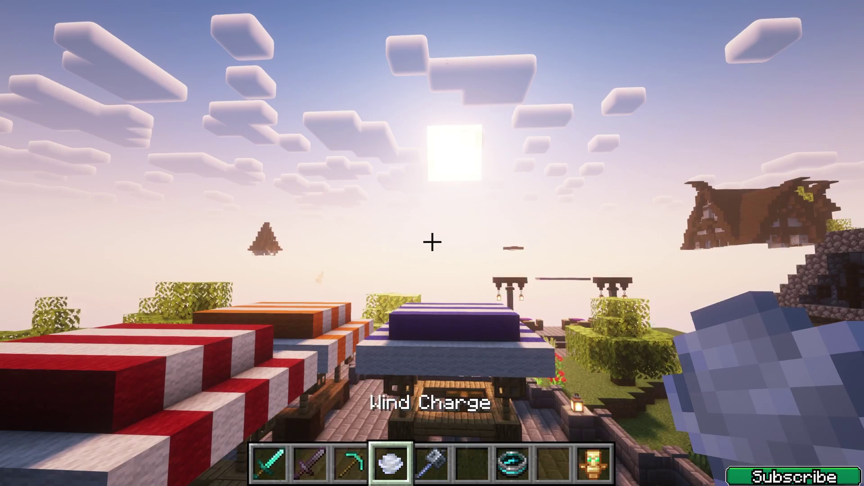
key(Escape)
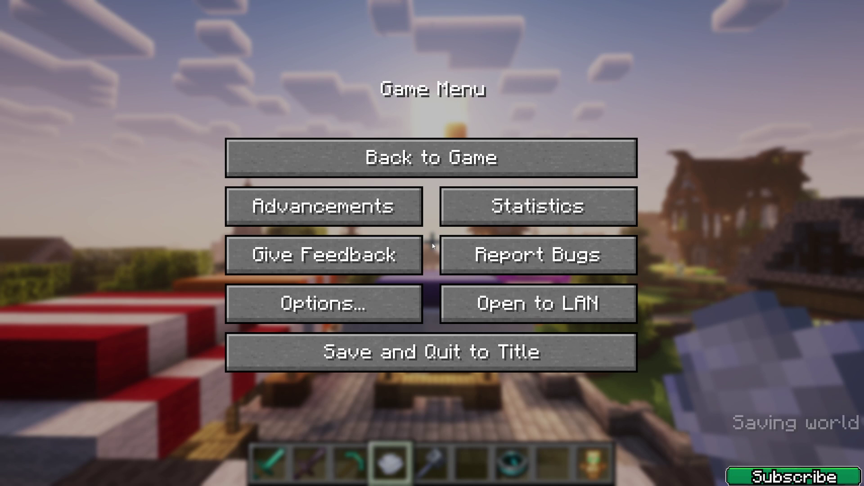
- Apply Bliss_v2.0.4.zip as the shader pack via Video Settings, then resume playing
click(372, 304)
click(323, 253)
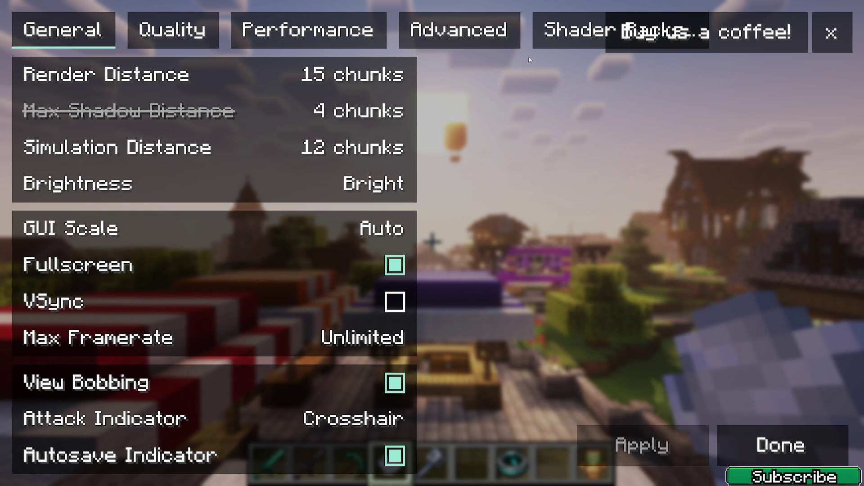
click(550, 20)
click(462, 102)
click(461, 103)
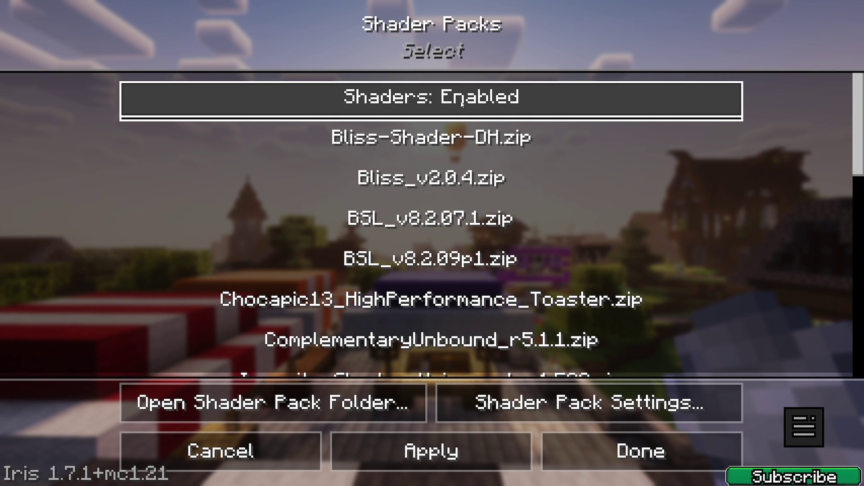
click(404, 150)
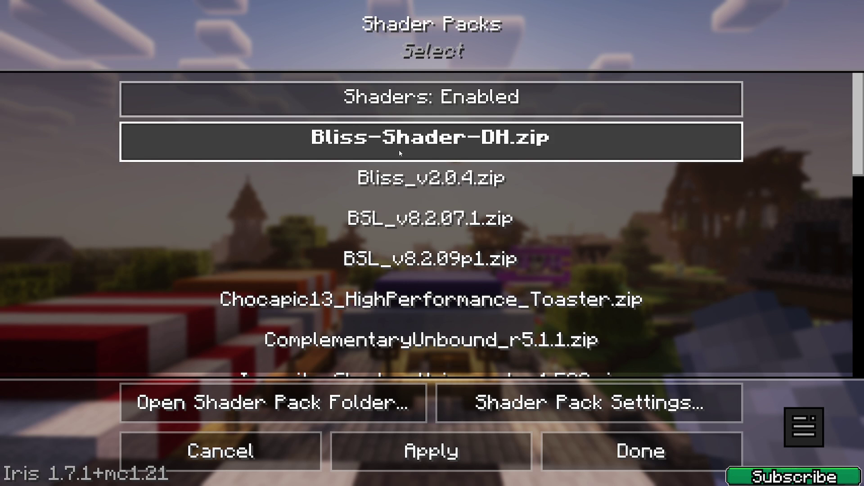
click(393, 198)
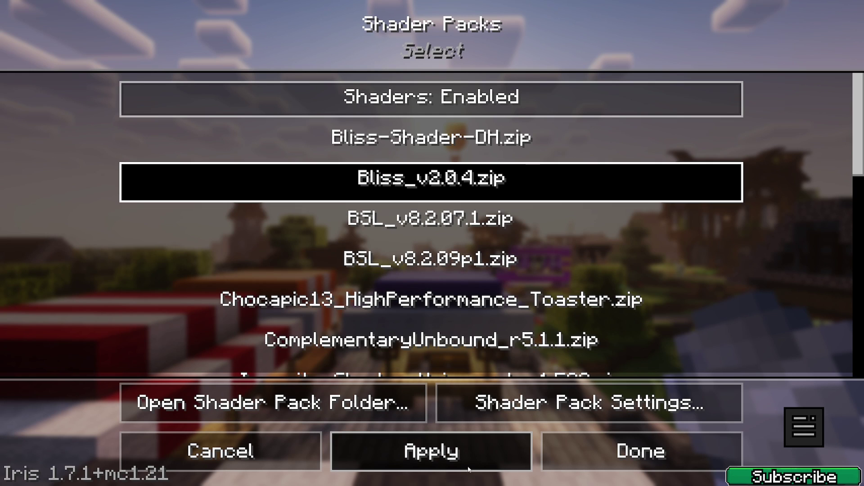
click(466, 452)
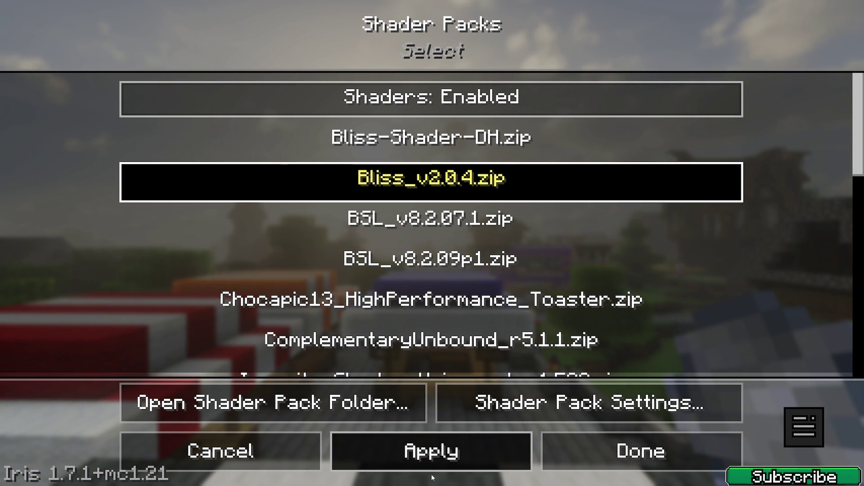
click(585, 452)
key(Escape)
key(Escape)
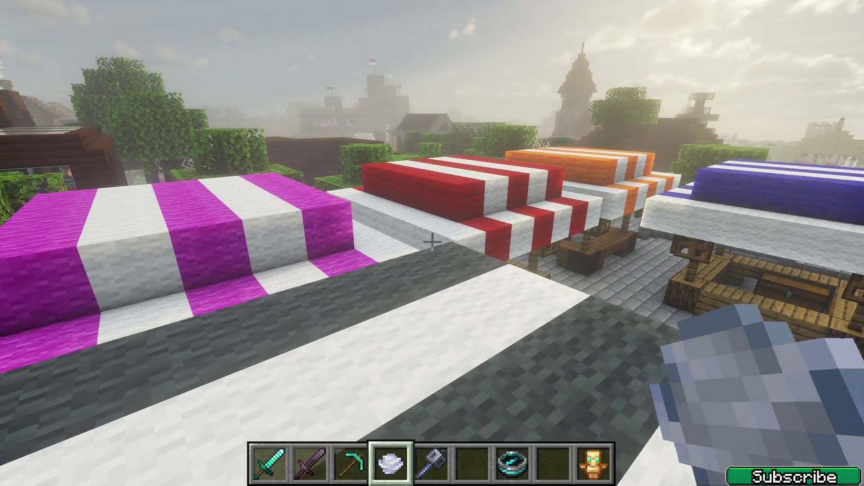
- Walk past the village awnings, river and castle, throwing wind charges at the desert village
key(w)
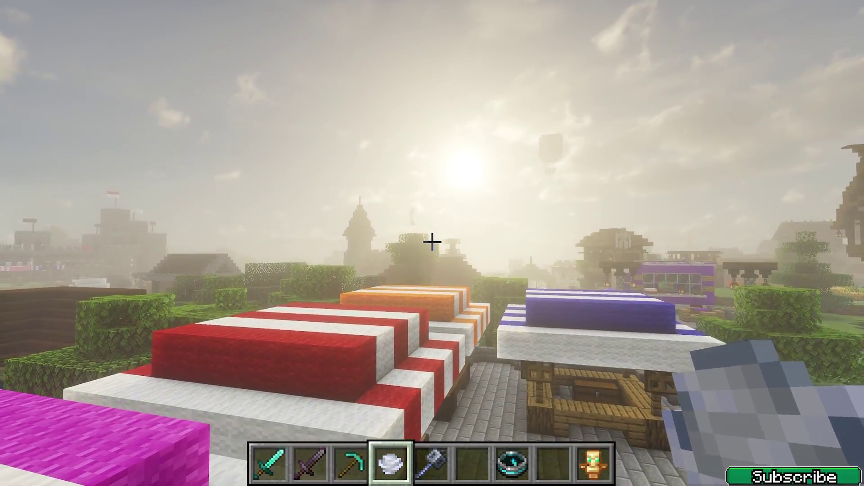
key(w)
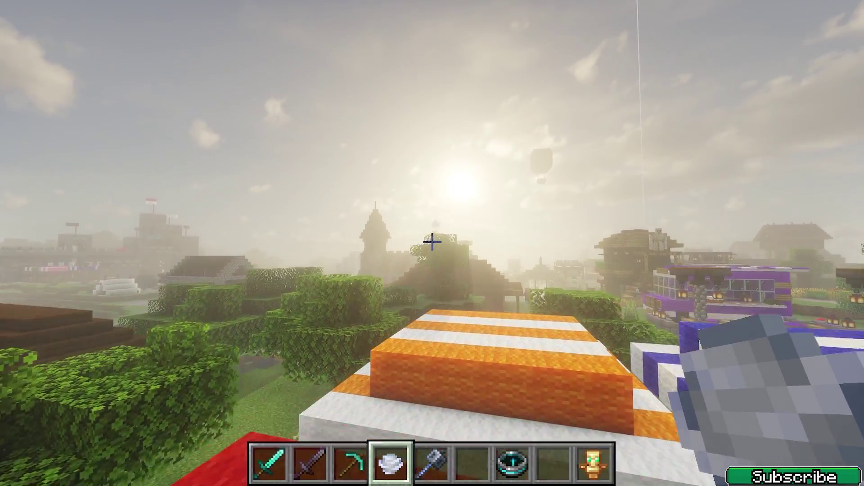
key(w)
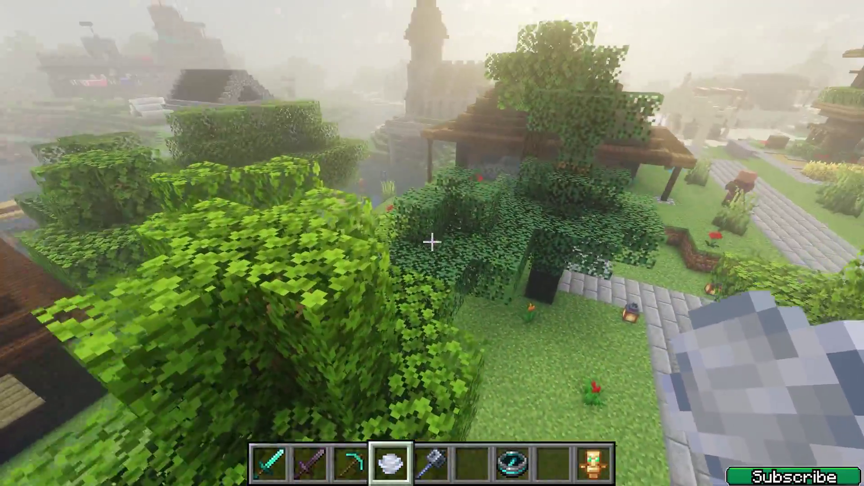
key(w)
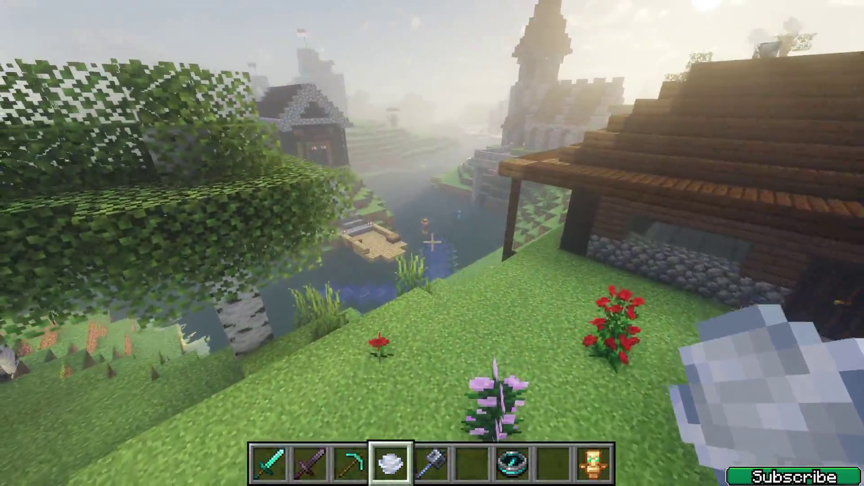
key(w)
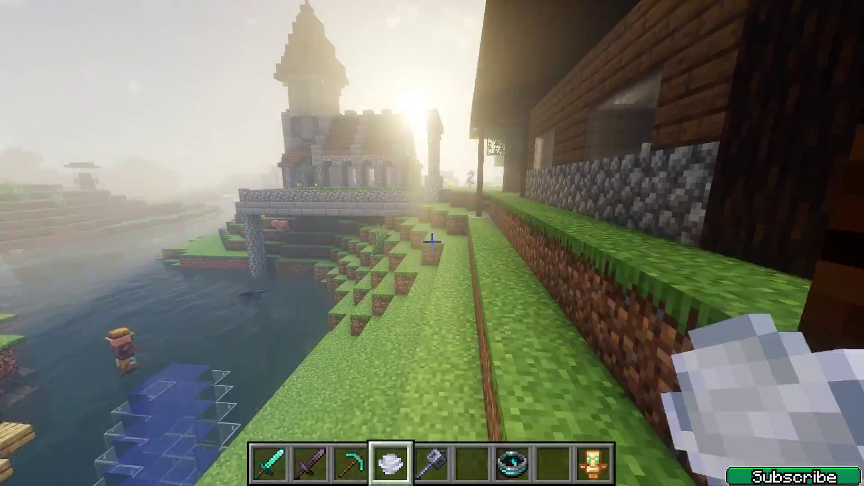
key(w)
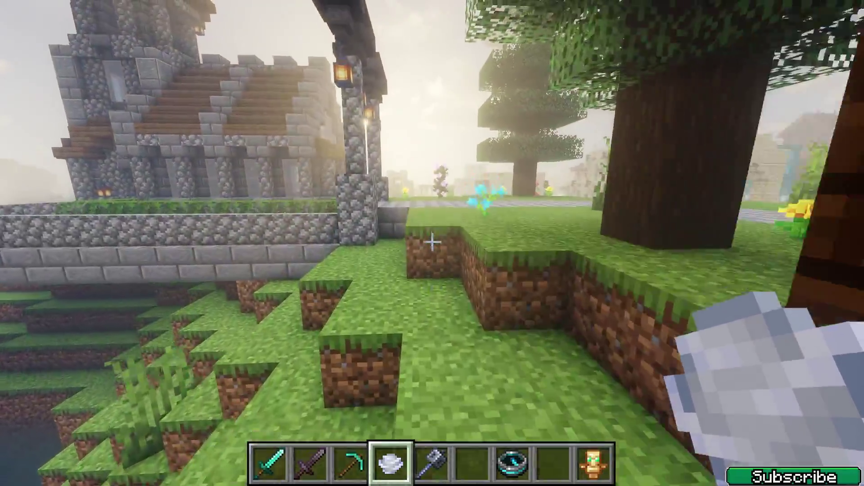
key(w)
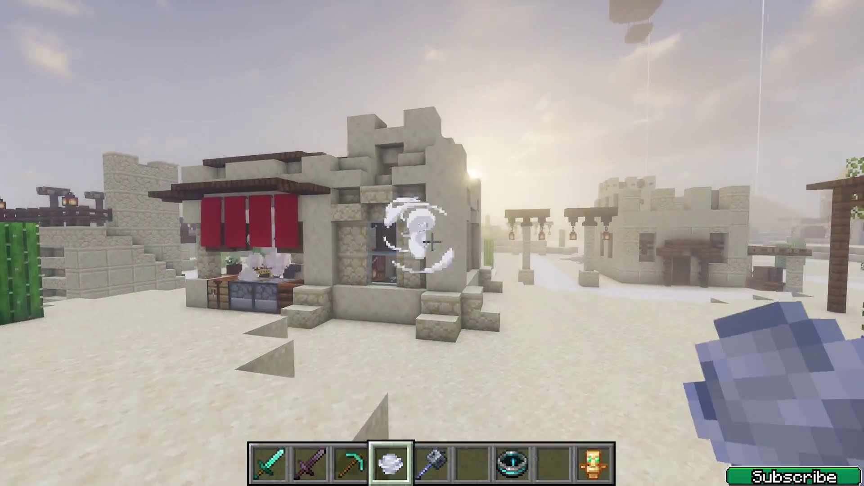
right_click(432, 243)
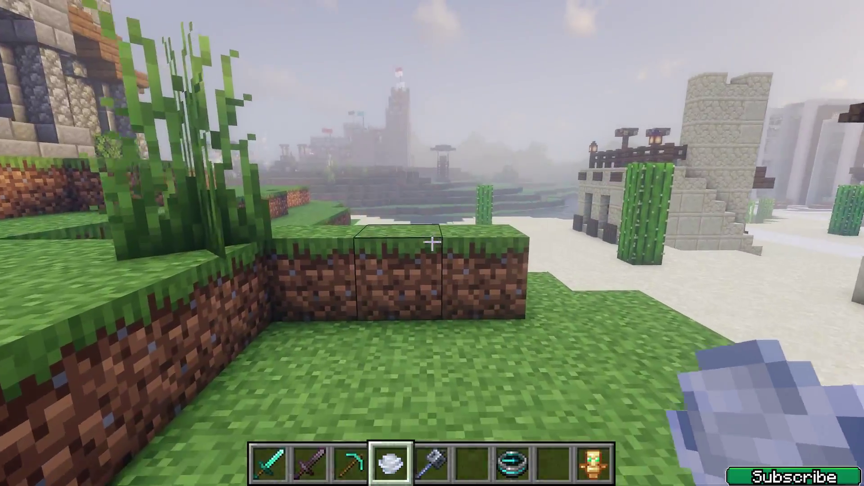
key(w)
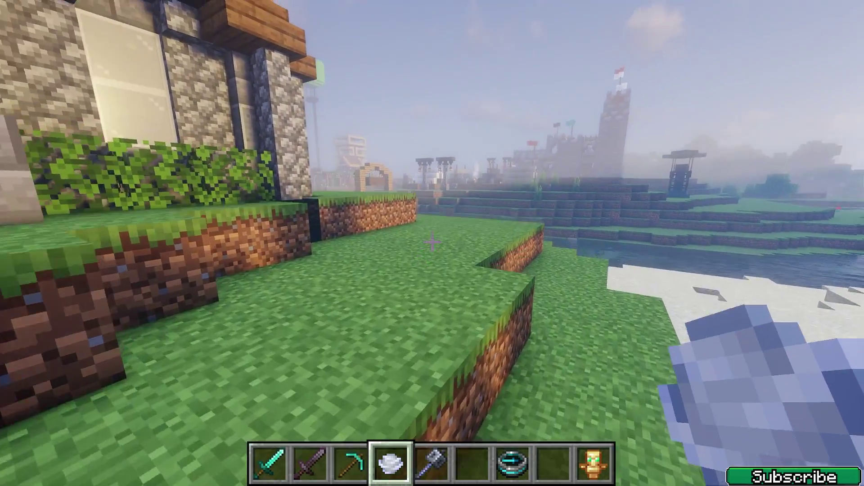
right_click(432, 243)
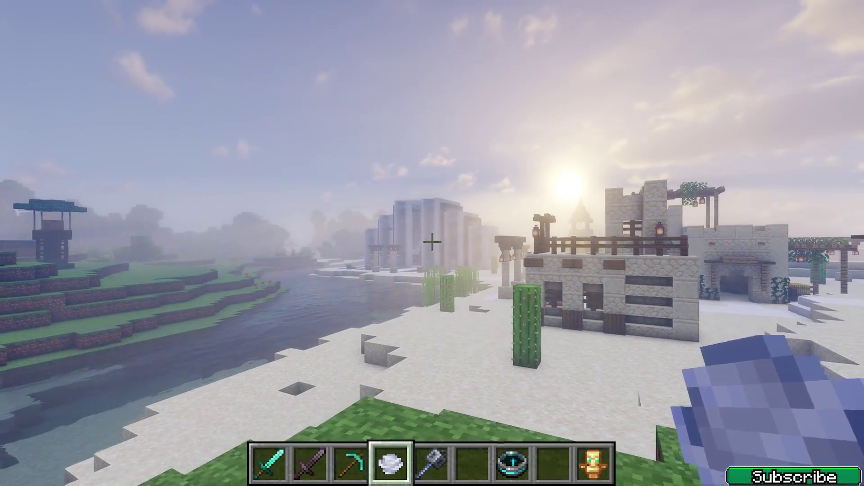